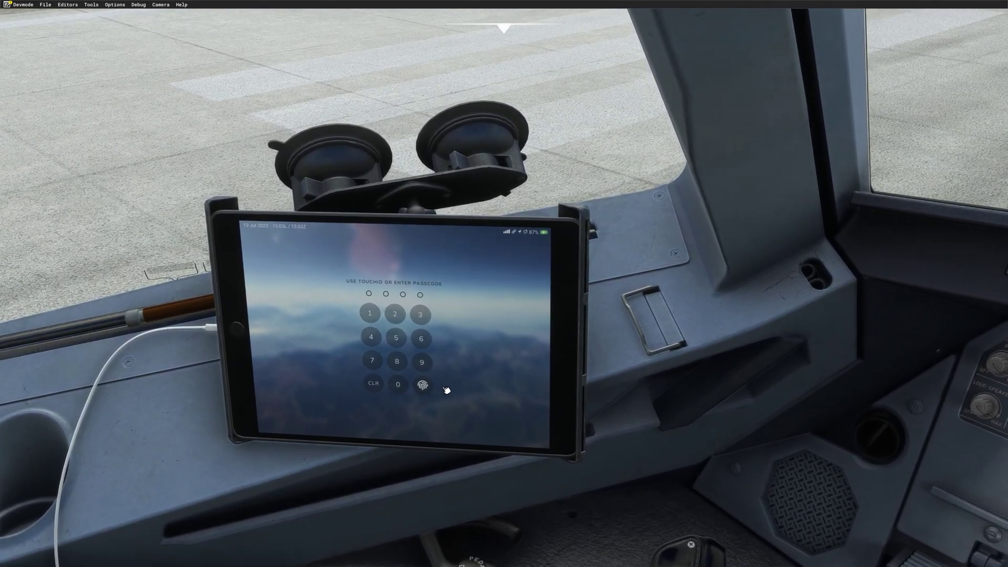
# Step: Unlock the EFB and open the Fenix app's ground services page with door controls
pyautogui.click(431, 387)
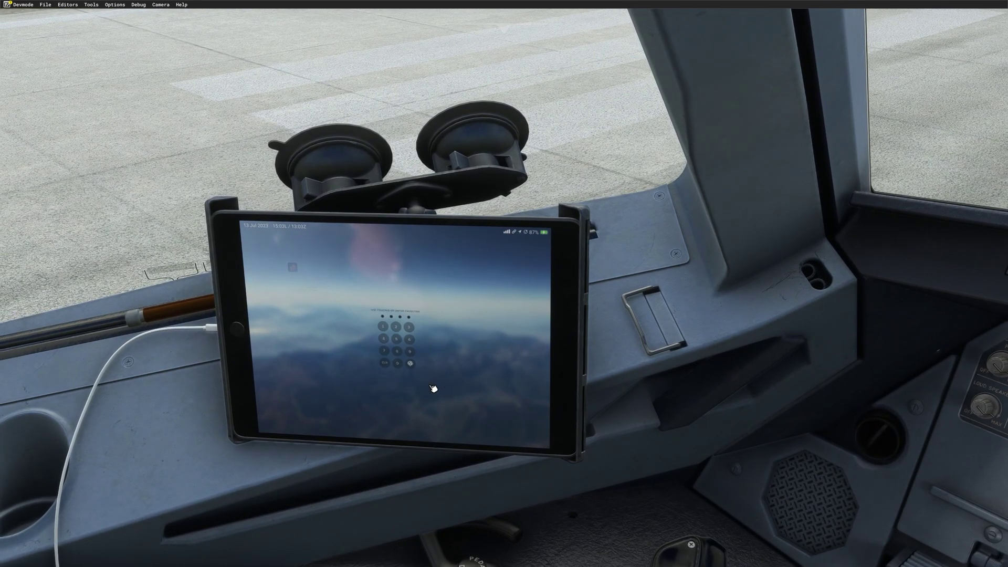
pyautogui.click(294, 274)
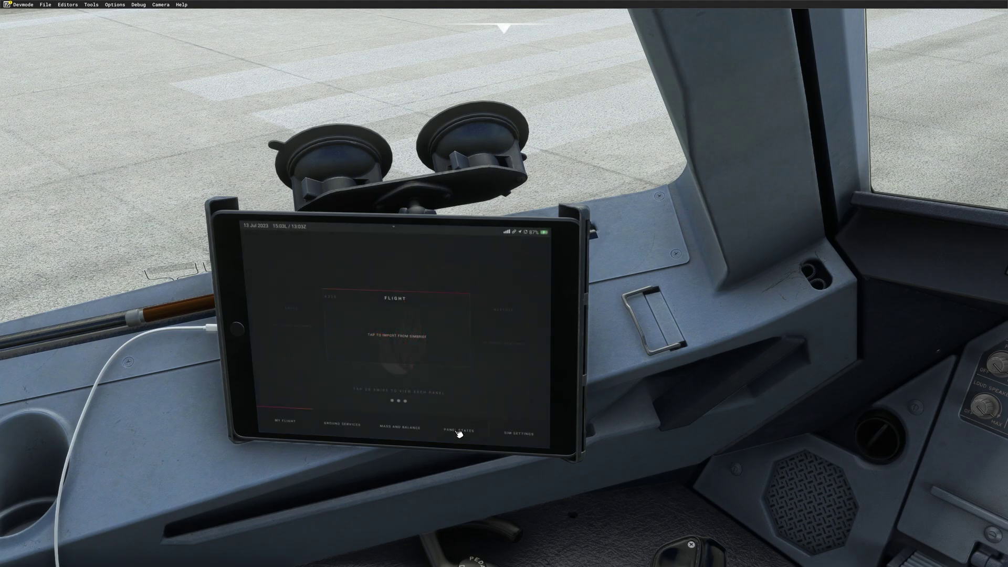
pyautogui.click(339, 425)
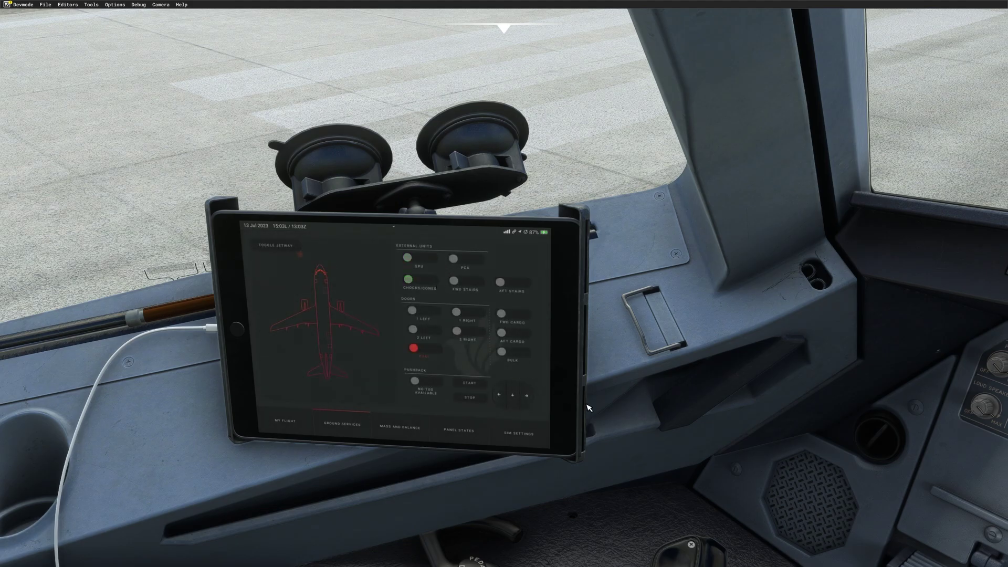
# Step: Return the camera to the main instrument panel view
pyautogui.hotkey('ctrl', 'space')
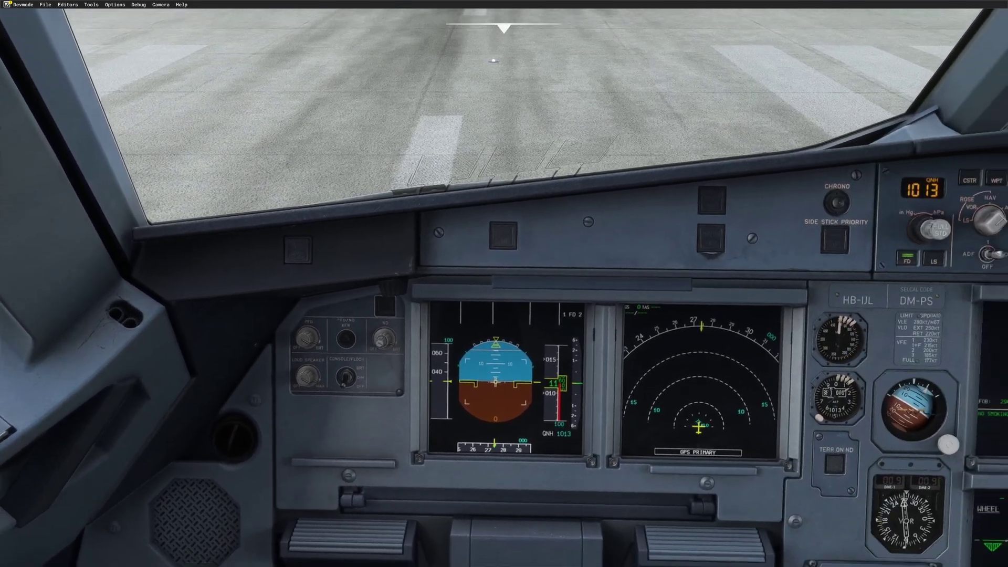
pyautogui.hotkey('alt', '2')
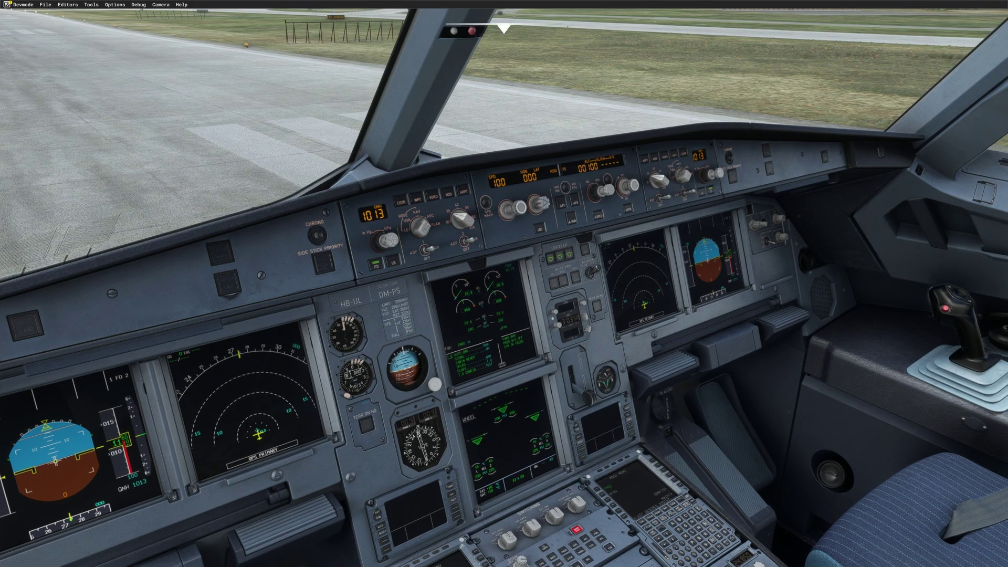
pyautogui.hotkey('alt', '1')
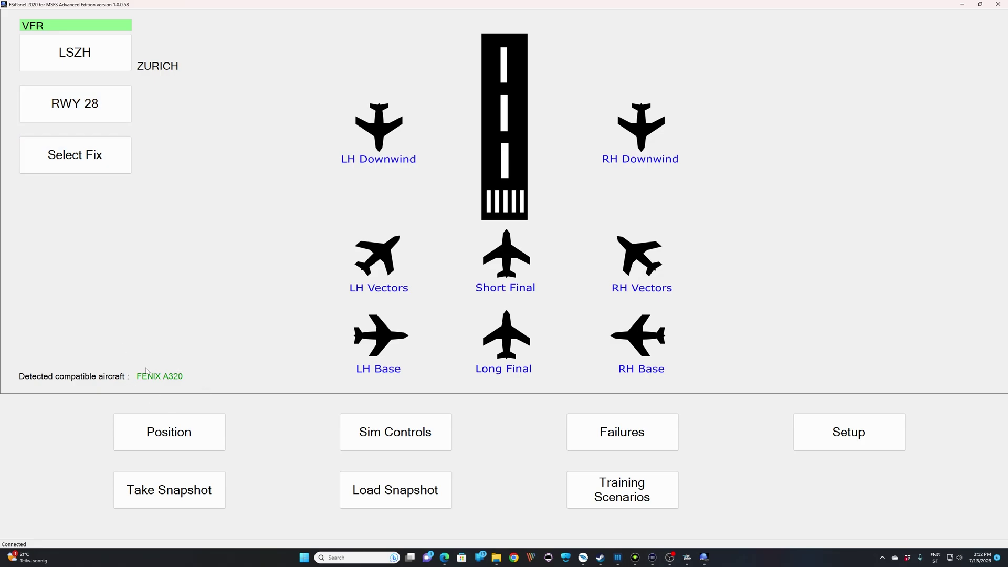
# Step: Start a snapshot of the current state and switch to the simulator cockpit
pyautogui.click(190, 503)
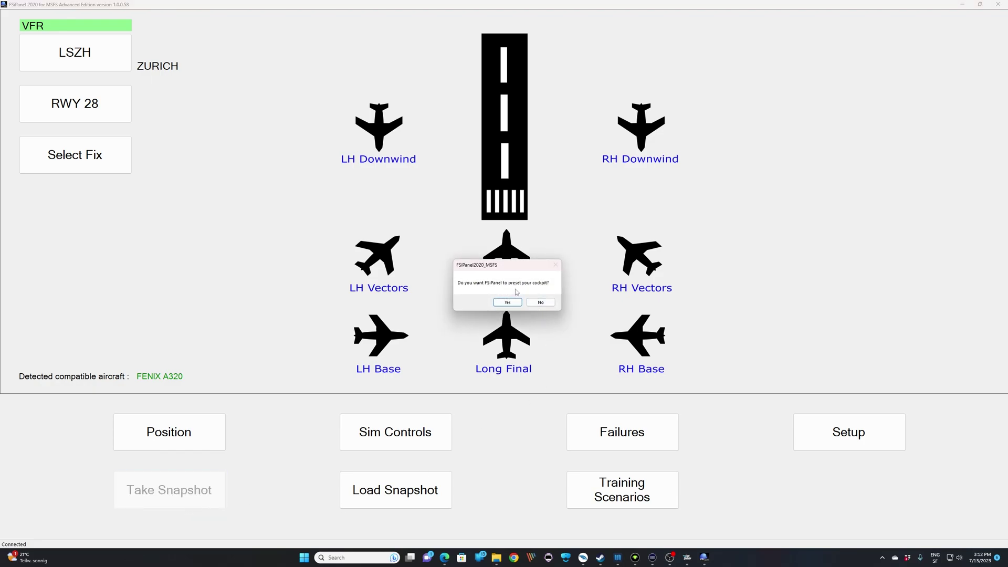
pyautogui.click(687, 558)
# Step: Accept FSiPanel's takeoff cockpit preset and switch to the simulator cockpit
pyautogui.click(507, 303)
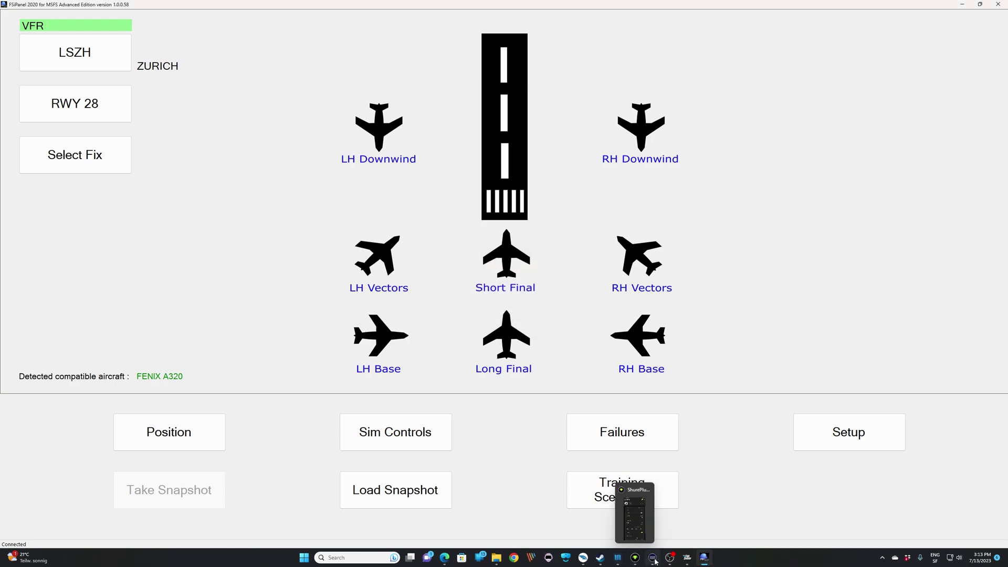
pyautogui.click(684, 560)
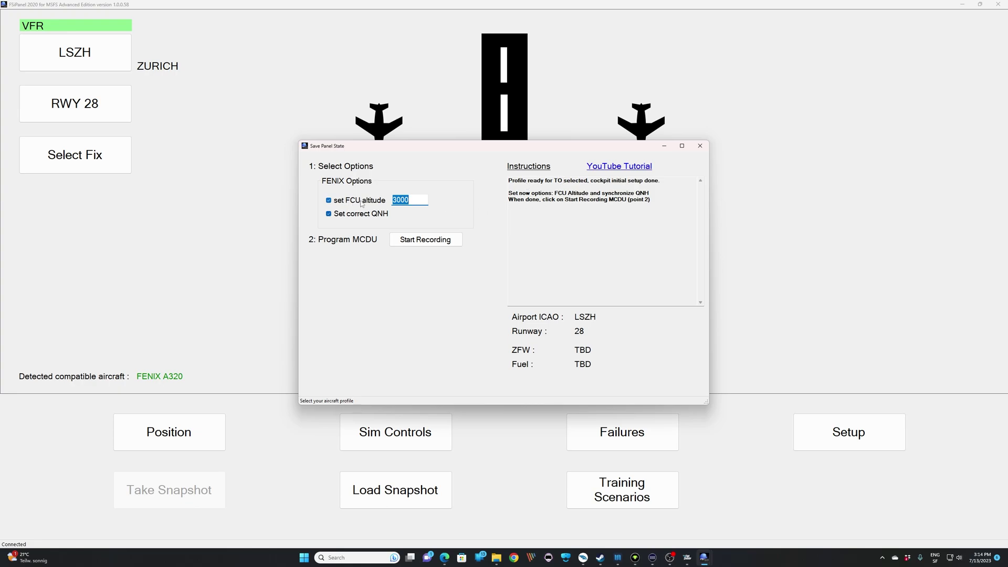
# Step: Set the FCU altitude to 5000 and start recording the MCDU
pyautogui.doubleClick(421, 202)
pyautogui.write('5000')
pyautogui.click(420, 243)
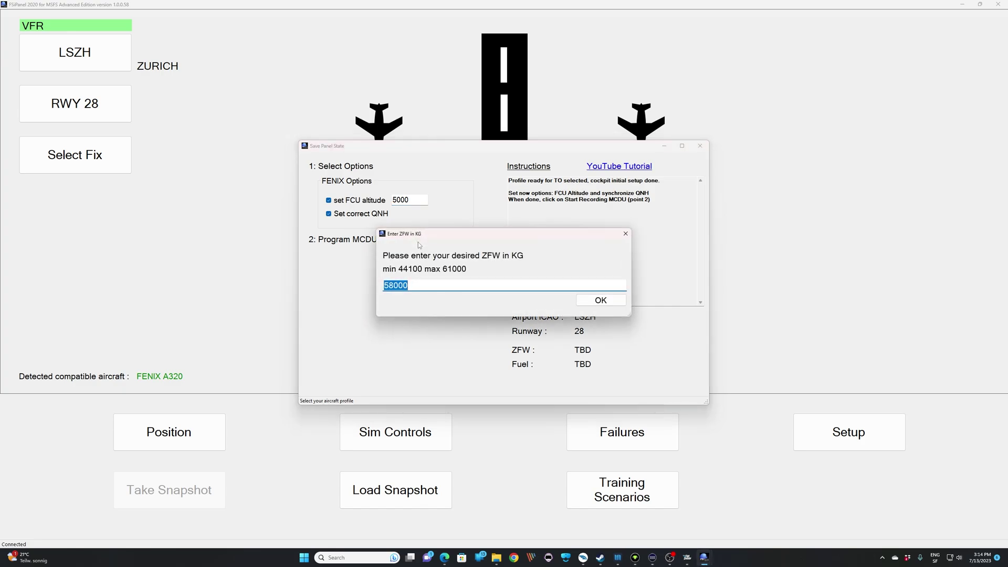
# Step: Enter 59000 kg zero fuel weight and 6000 kg fuel
pyautogui.write('59000')
pyautogui.press('Return')
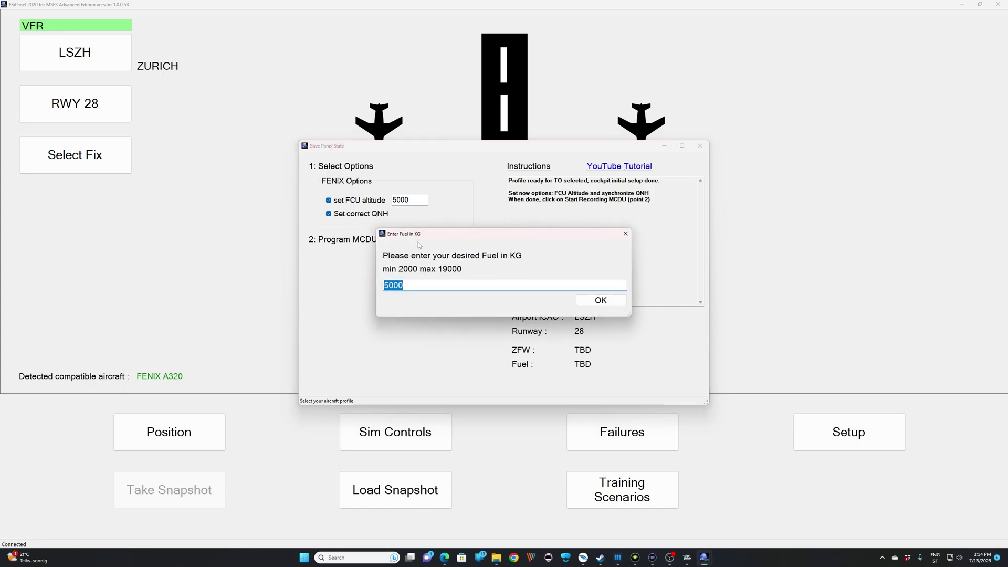
pyautogui.write('6000')
# Step: Confirm the 6000 kg fuel amount to bring up the AirbusMCDU recorder
pyautogui.press('Return')
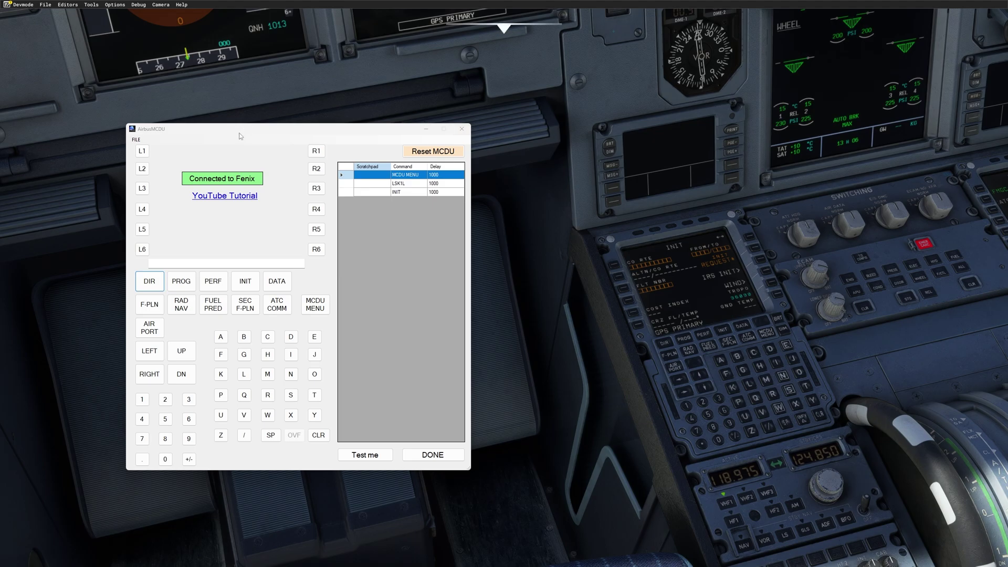
# Step: Drag the AirbusMCDU recorder window to the centre of the screen
pyautogui.moveTo(264, 133); pyautogui.dragTo(388, 178)
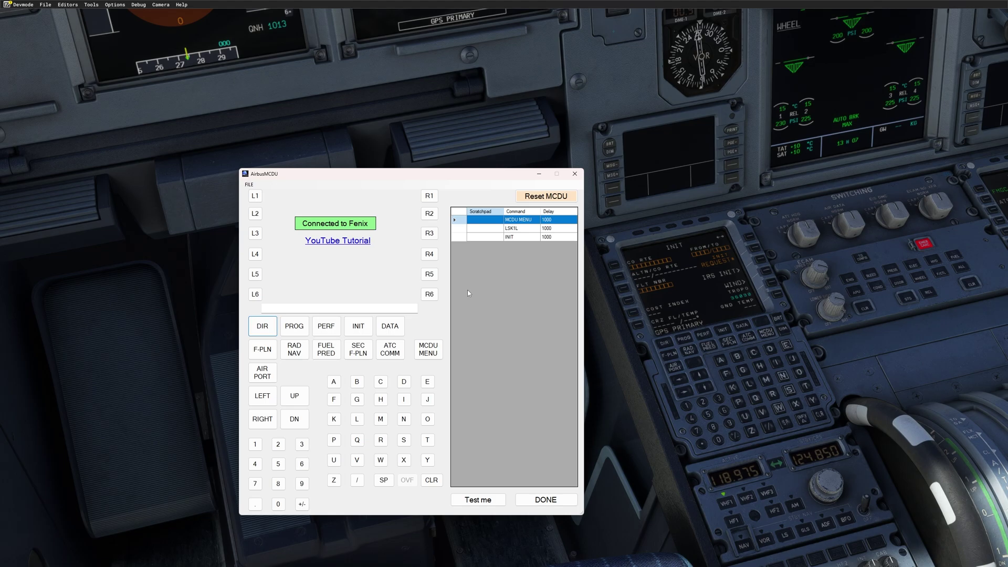
# Step: Load Tutorial ZRH-GVA01.mc through FILE > LOAD and scroll through its commands
pyautogui.click(249, 185)
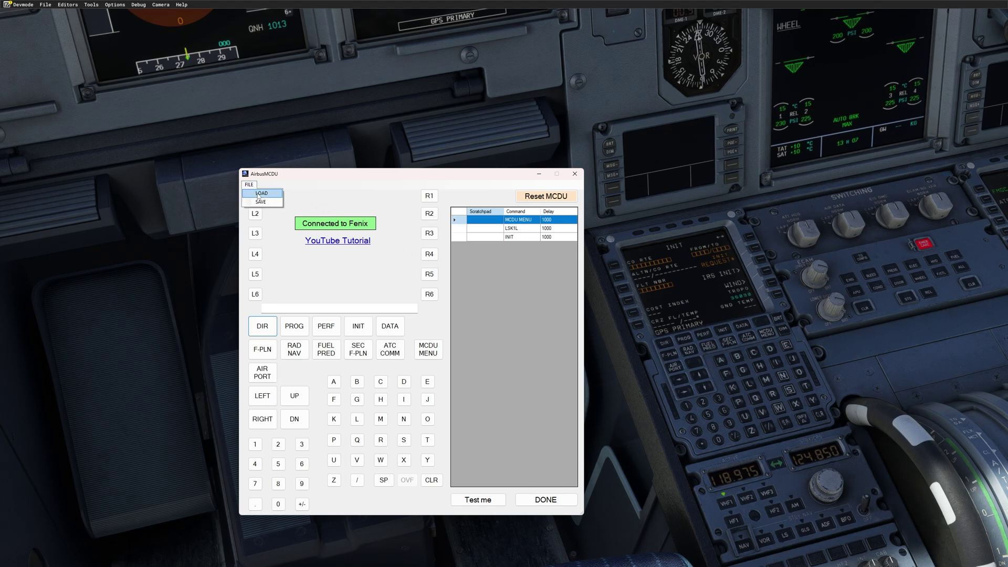
pyautogui.click(259, 194)
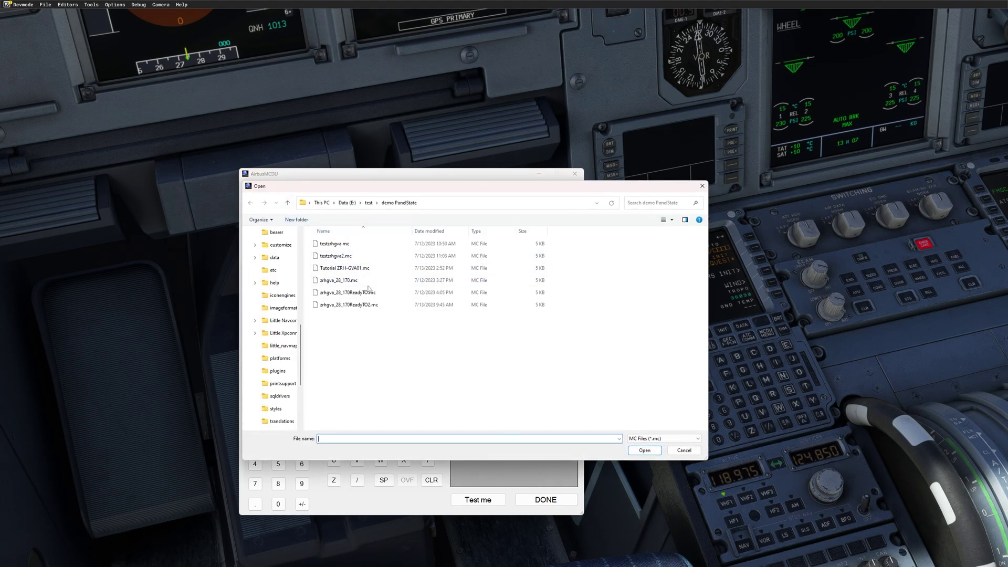
pyautogui.click(347, 272)
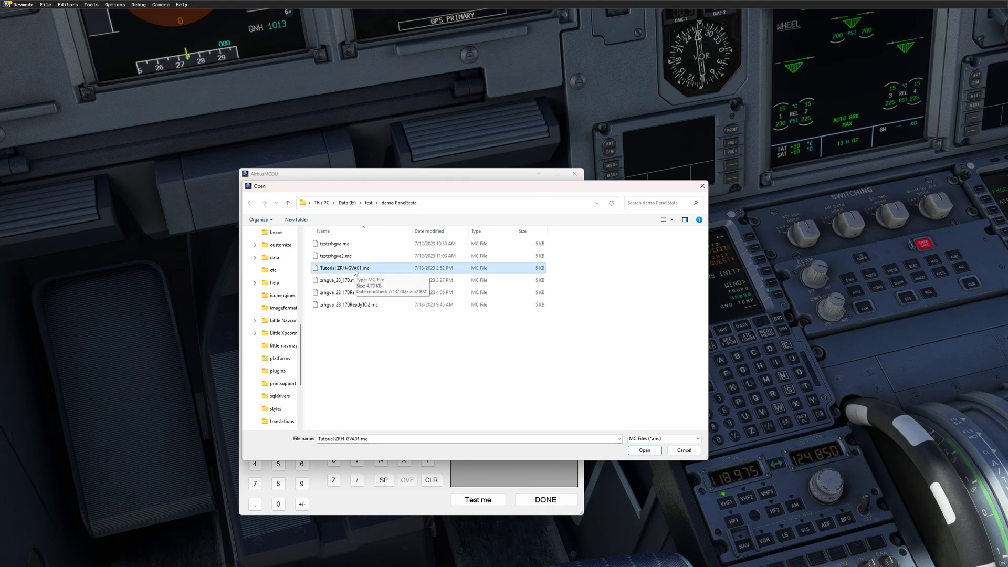
pyautogui.click(640, 451)
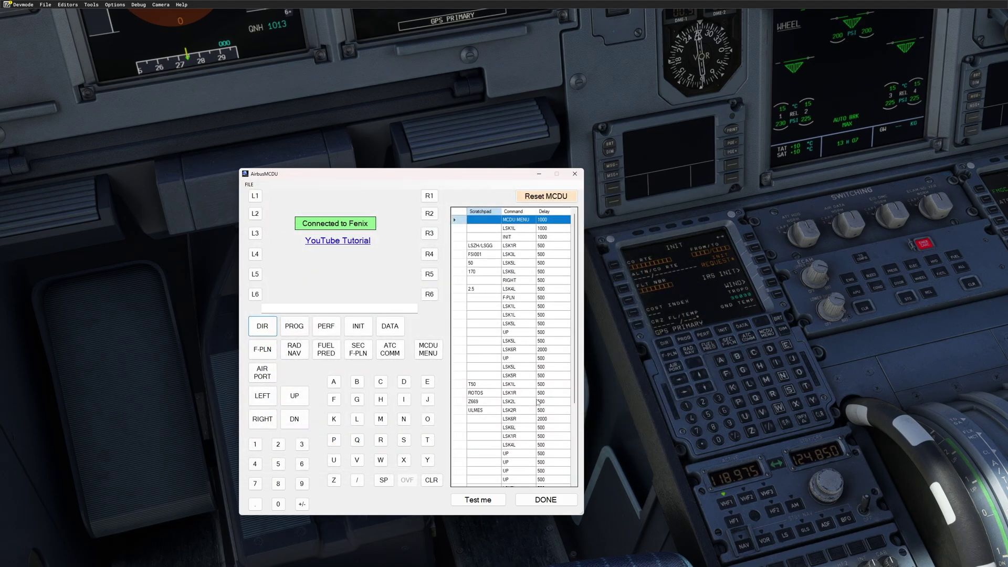
pyautogui.scroll(-5, 536, 403)
pyautogui.scroll(5, 538, 408)
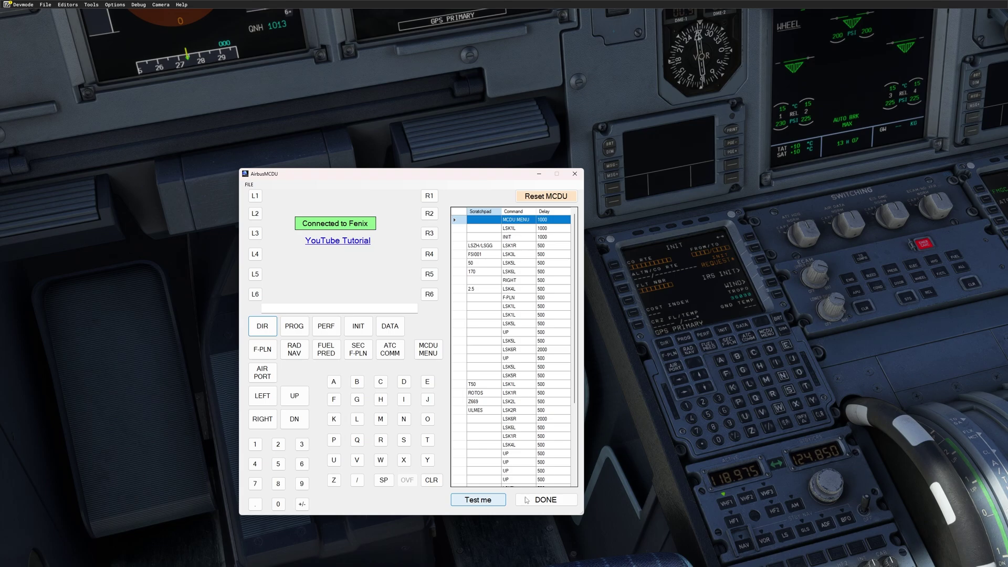
# Step: Replay the loaded commands on a reset cockpit MCDU, then close the recorder with DONE
pyautogui.click(487, 501)
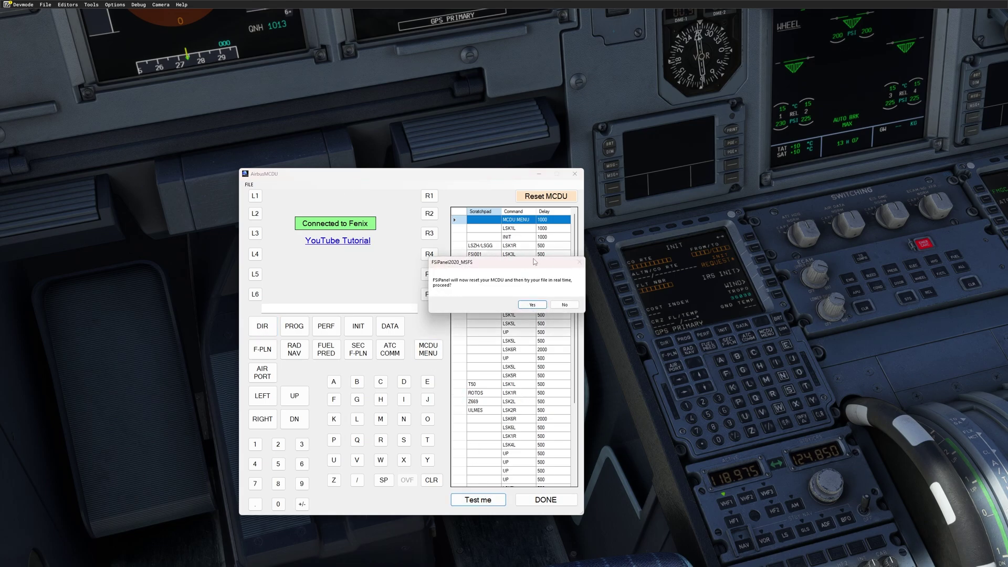
pyautogui.click(532, 305)
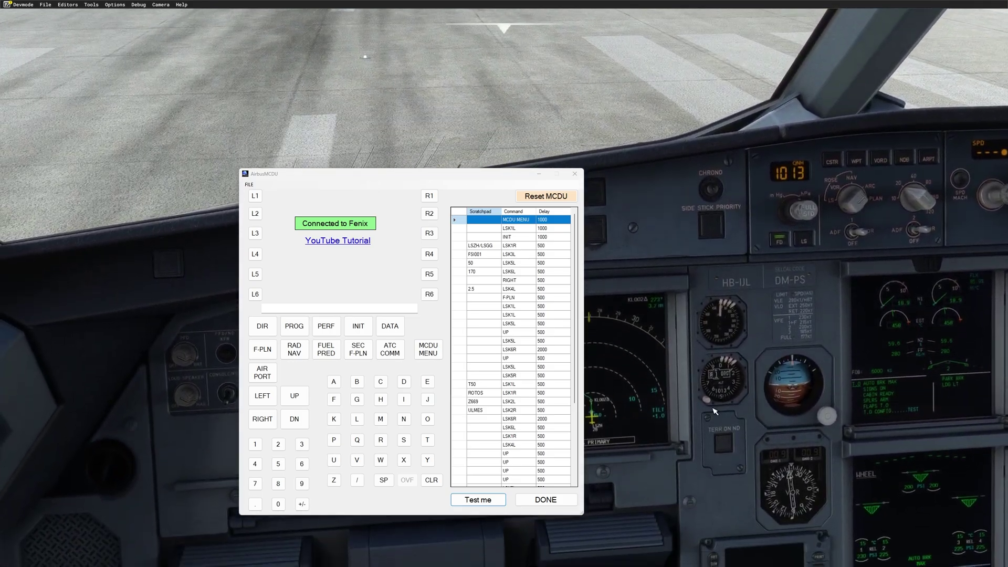
pyautogui.click(538, 505)
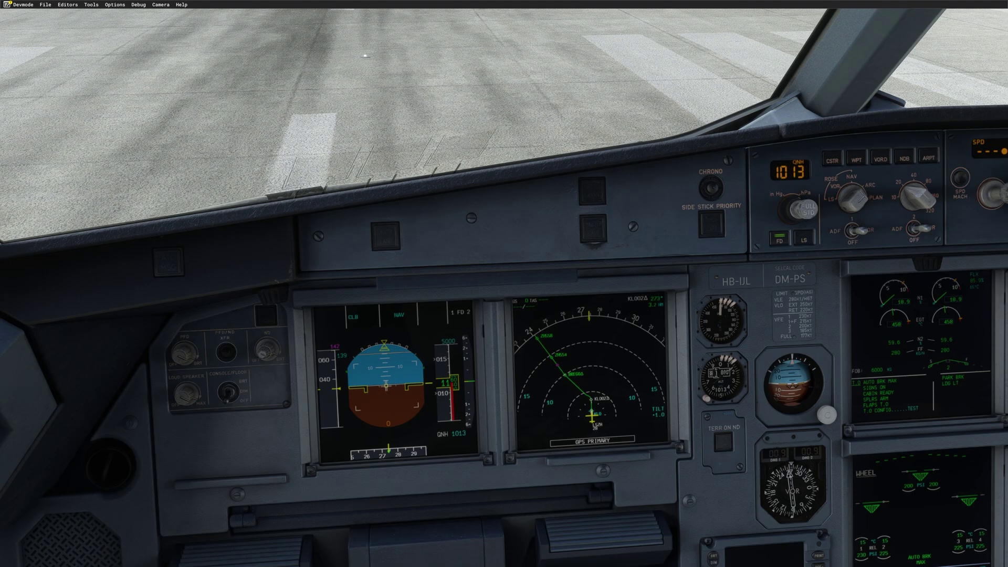
# Step: Switch to FSiPanel's snapshot window and replace the description with LSZH-LSGG
pyautogui.hotkey('alt', 'Tab')
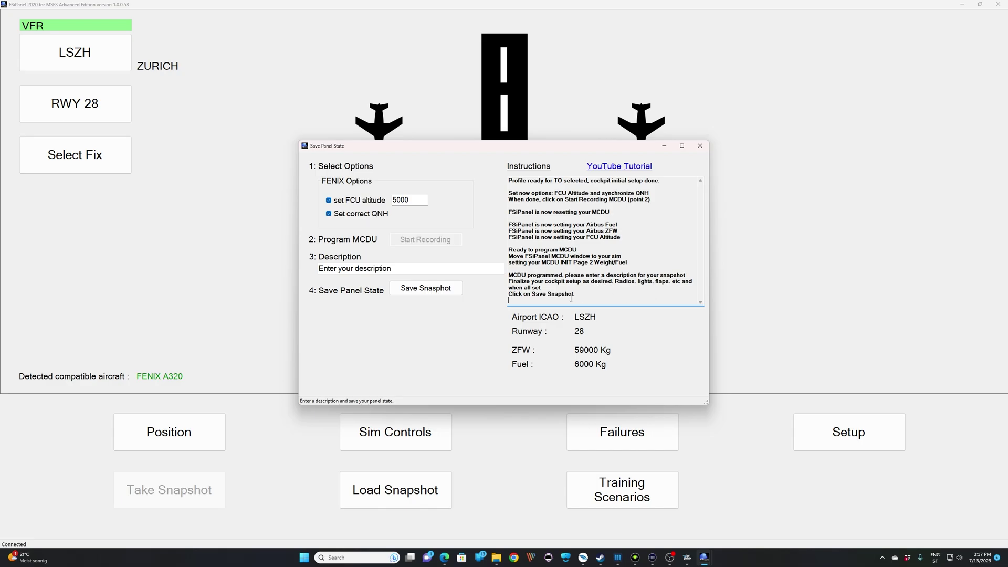
pyautogui.moveTo(431, 267); pyautogui.dragTo(304, 262)
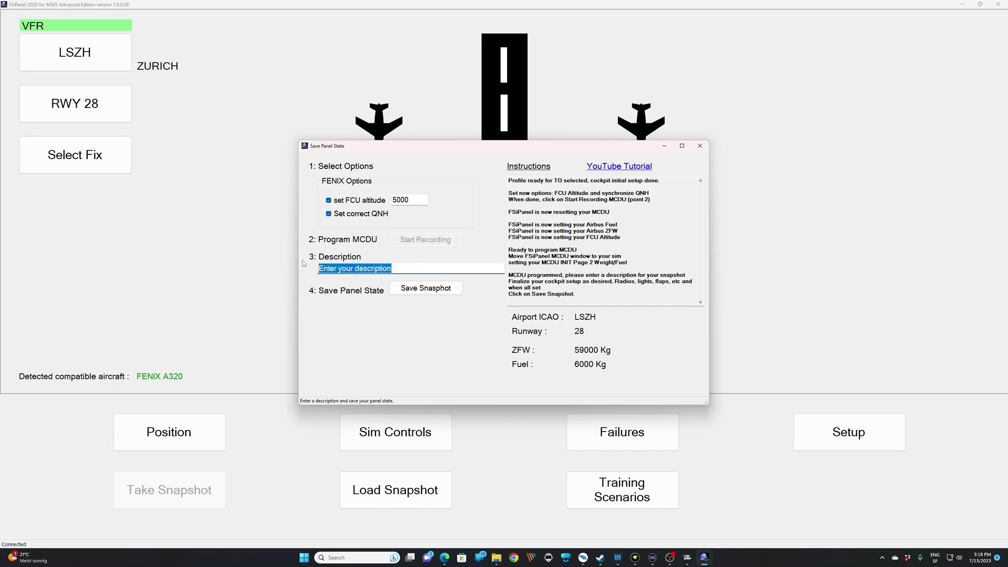
pyautogui.write('LSZH')
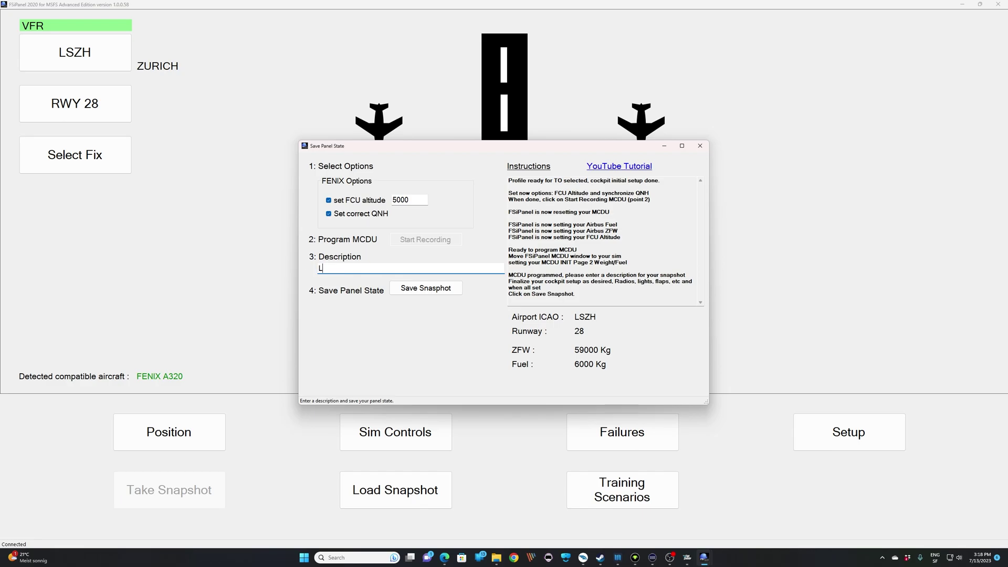
pyautogui.write('-LSGG')
# Step: Back in the cockpit, shrink the navigation display ranges and extend the flaps for takeoff
pyautogui.click(686, 558)
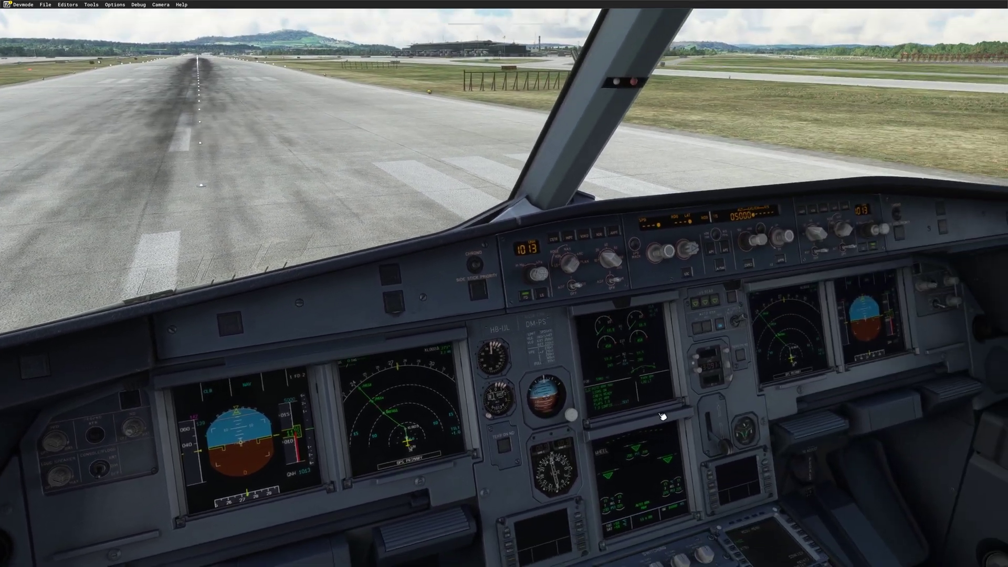
pyautogui.scroll(-1, 609, 259)
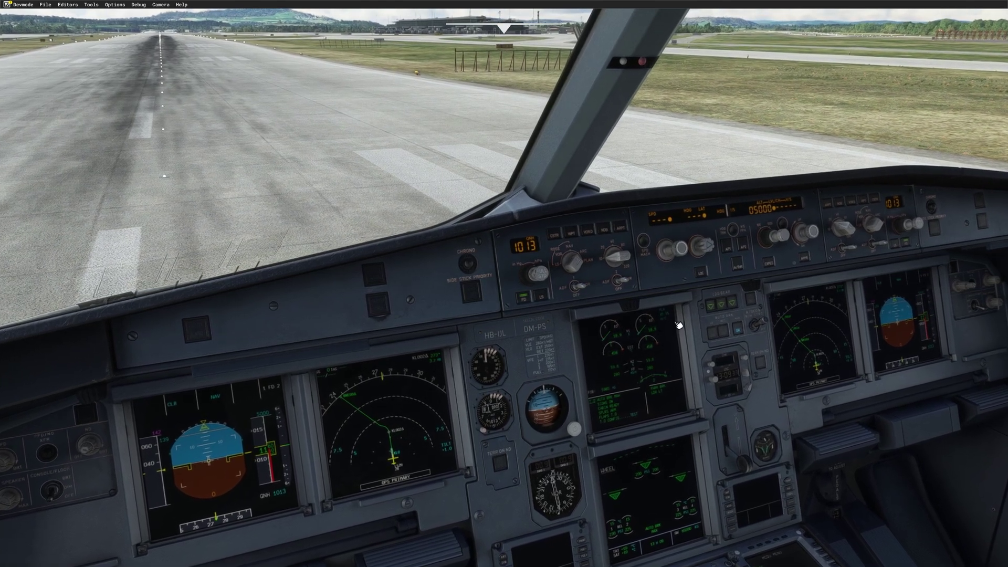
pyautogui.scroll(1, 844, 230)
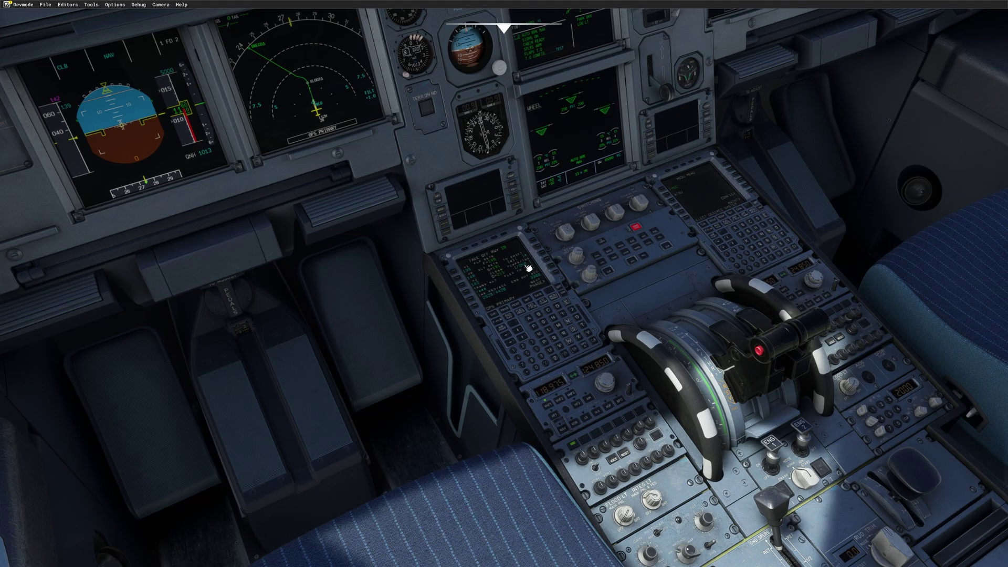
pyautogui.moveTo(908, 472); pyautogui.dragTo(896, 459)
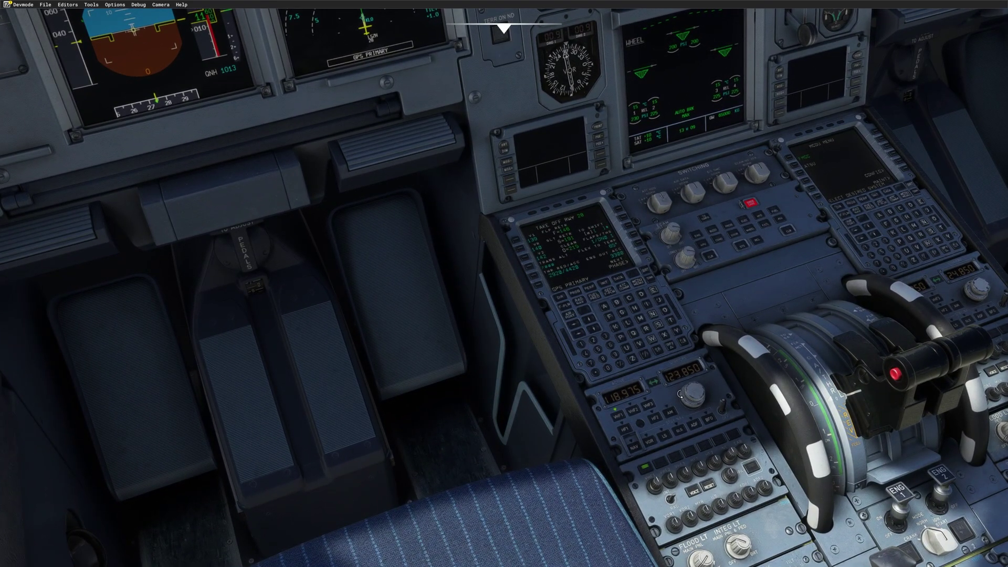
# Step: Tune the radio panel so 118.100 becomes the active frequency
pyautogui.scroll(1, 679, 394)
pyautogui.scroll(1, 692, 394)
pyautogui.click(659, 386)
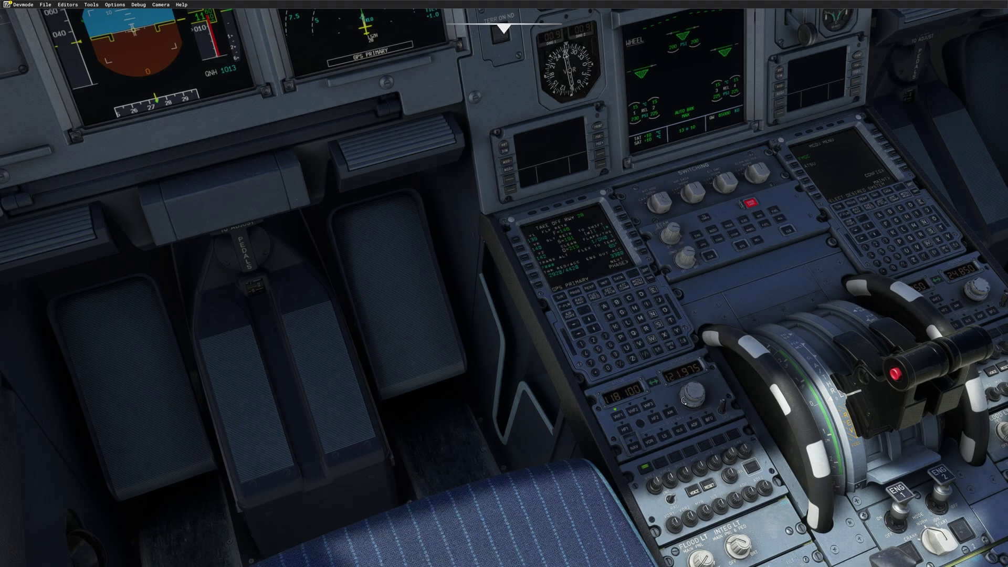
pyautogui.scroll(2, 684, 401)
pyautogui.scroll(-5, 693, 391)
pyautogui.scroll(-3, 693, 391)
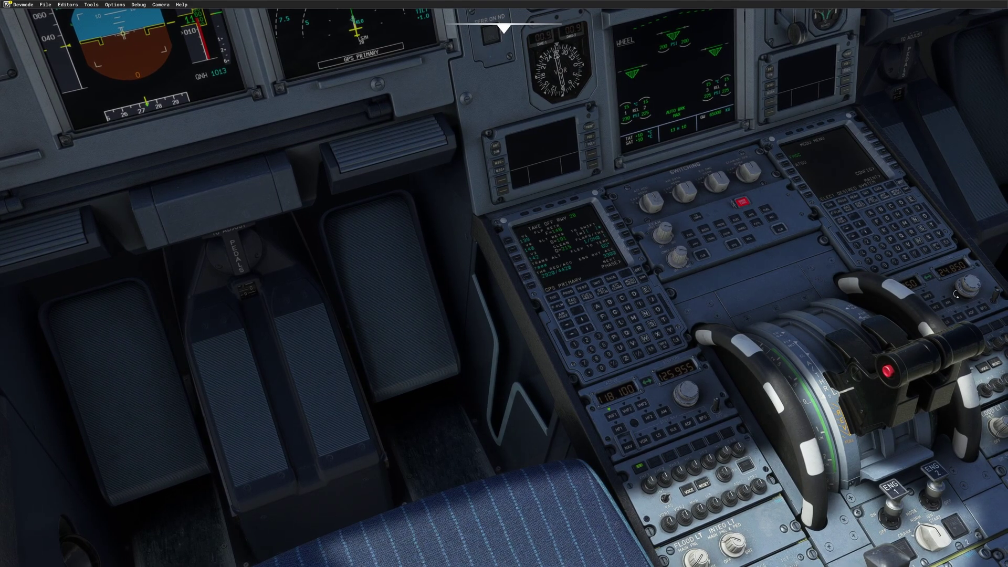
pyautogui.scroll(-3, 955, 295)
pyautogui.scroll(-4, 970, 284)
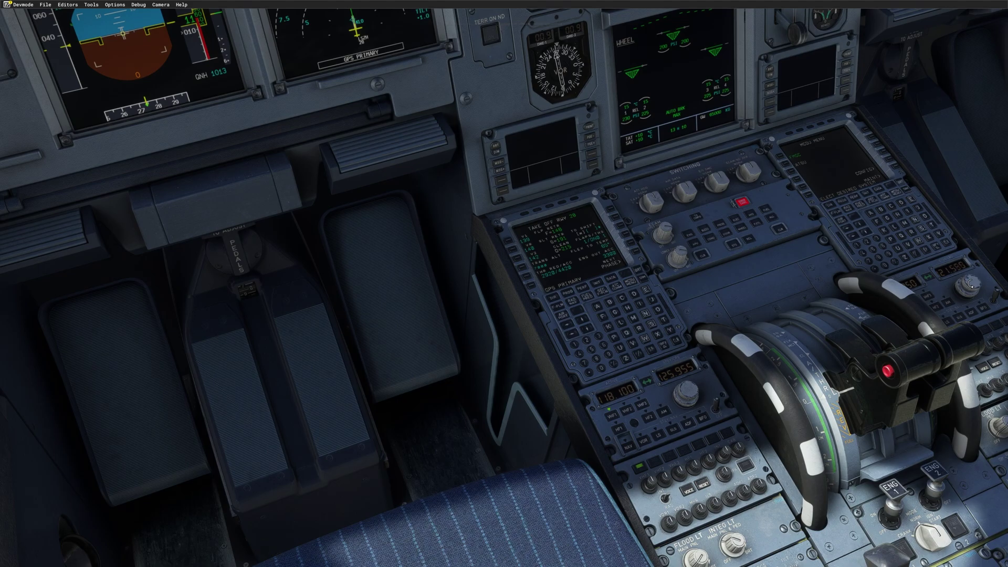
pyautogui.scroll(-1, 970, 284)
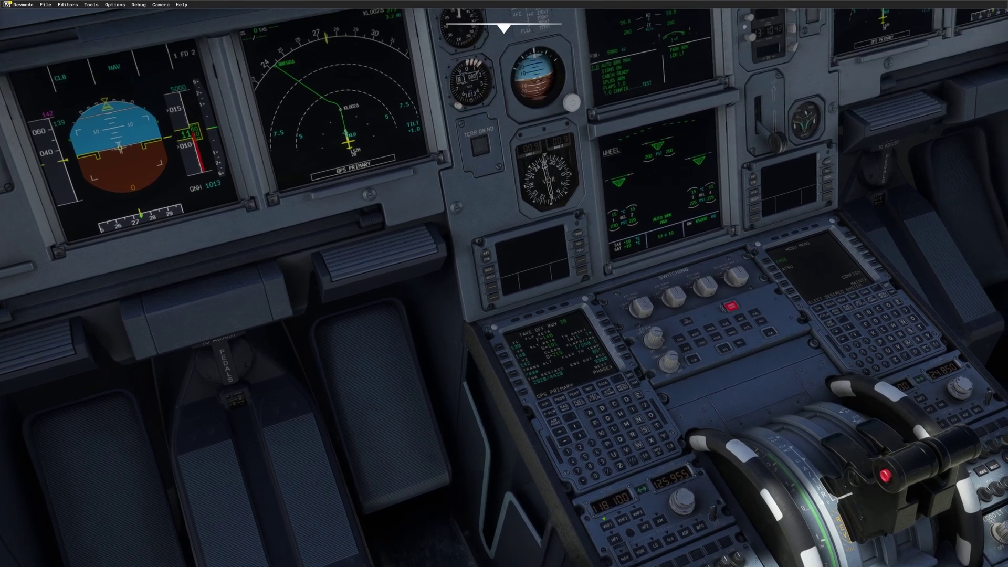
# Step: Look down at the pedestal and begin keying a new code over transponder 2000
pyautogui.hotkey('alt', '2')
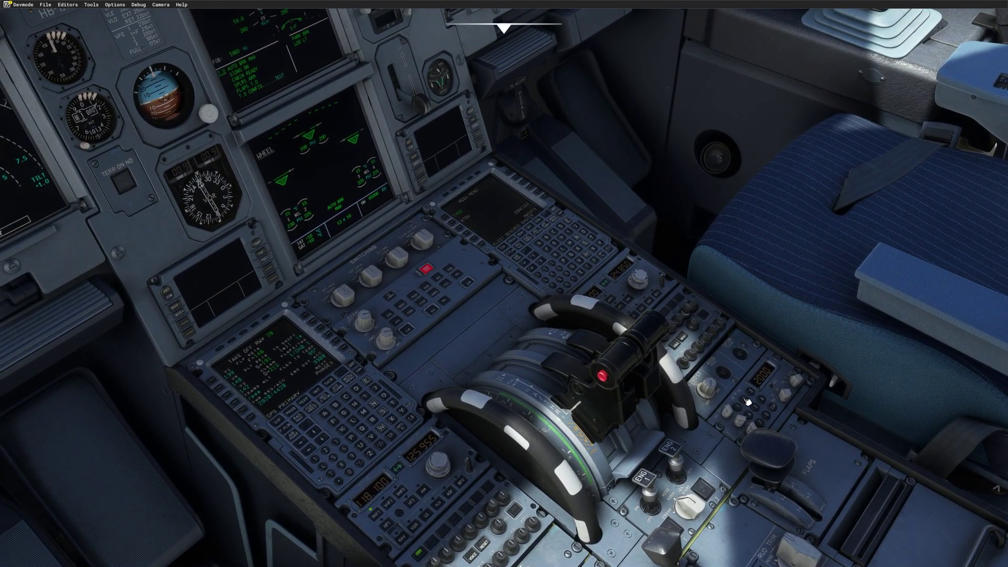
pyautogui.click(749, 399)
pyautogui.click(754, 416)
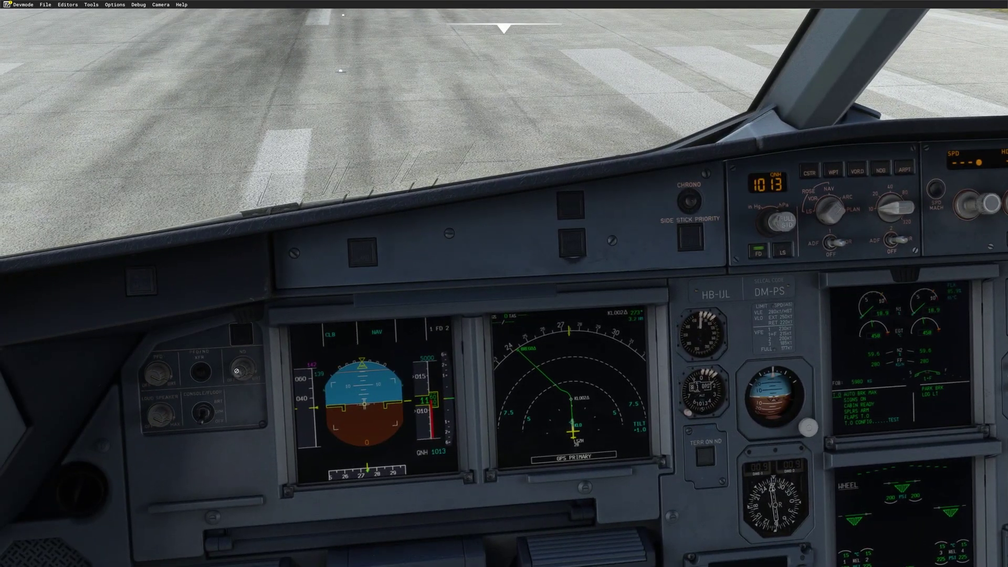
# Step: Adjust the captain's PFD brightness knob
pyautogui.scroll(-2, 157, 377)
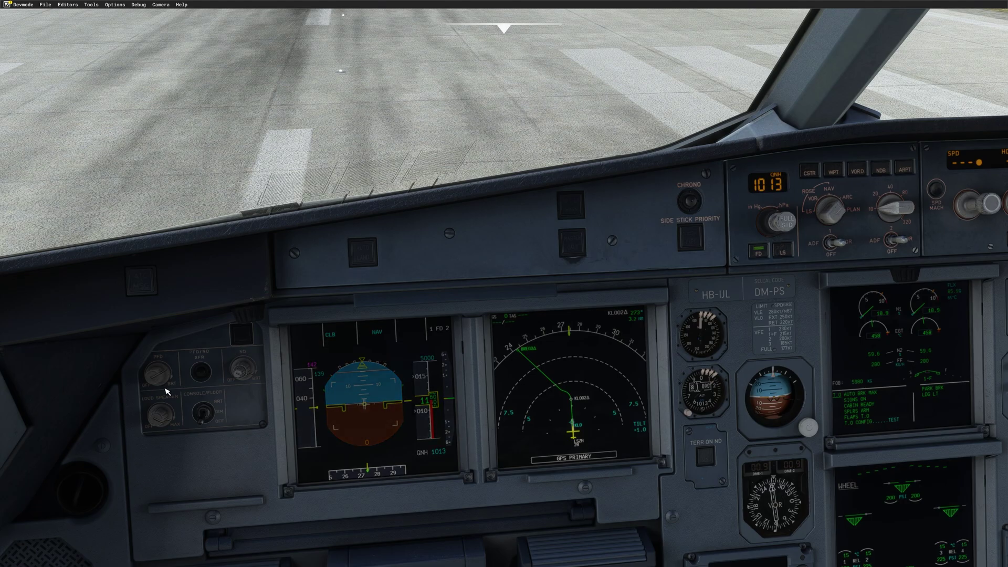
pyautogui.scroll(2, 157, 379)
pyautogui.scroll(1, 157, 378)
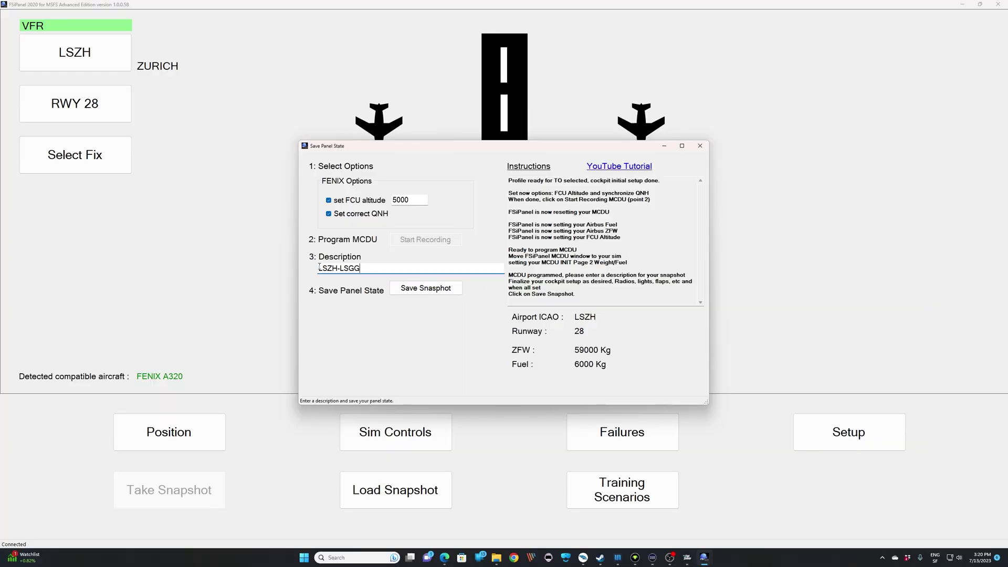
# Step: Save the LSZH-LSGG cockpit snapshot and acknowledge the 'Snapshot added' message
pyautogui.click(440, 292)
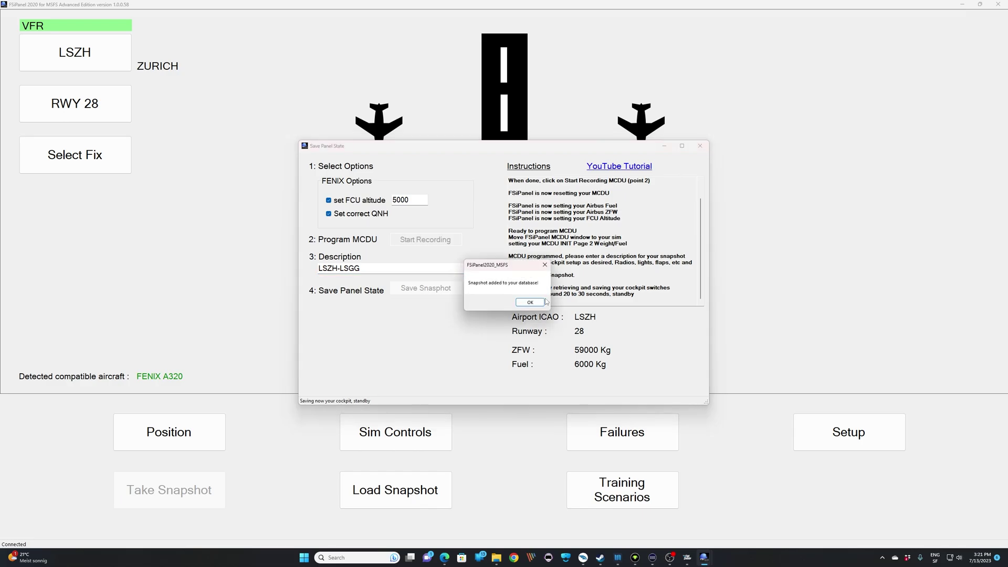
pyautogui.click(529, 303)
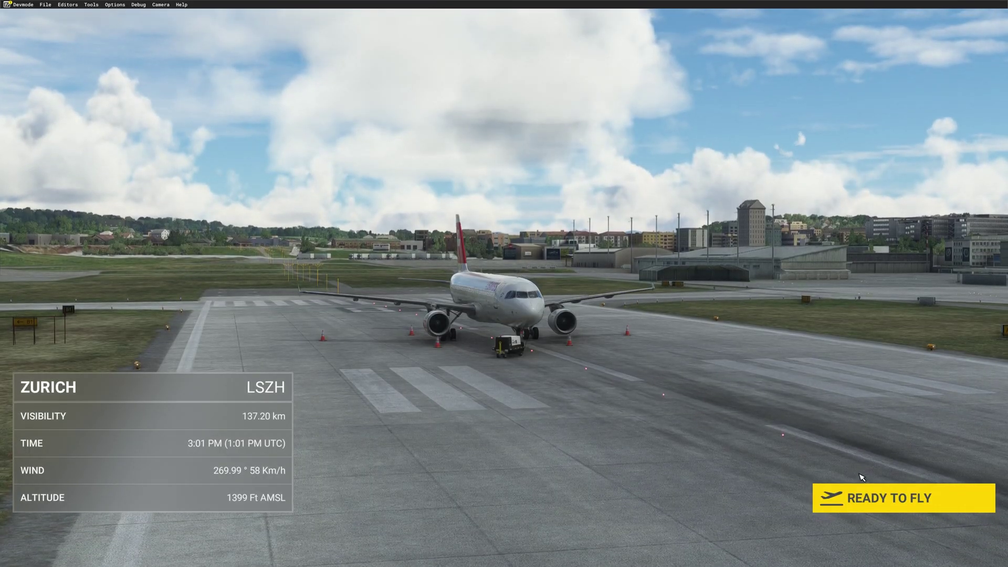
# Step: Start the flight at Zurich, close the GSX parking menu, and look down at the instrument panel
pyautogui.click(879, 505)
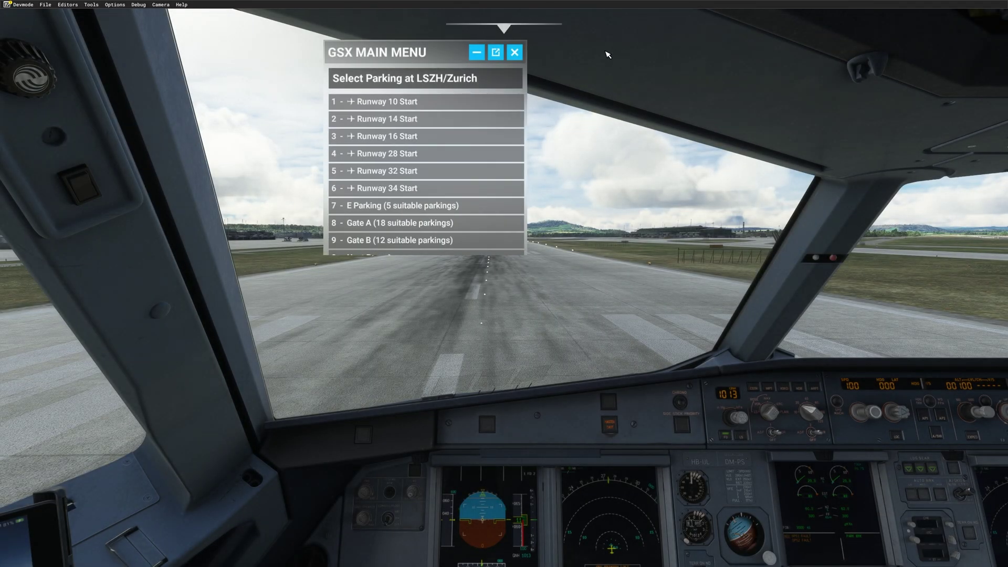
pyautogui.click(514, 52)
pyautogui.moveTo(526, 63); pyautogui.dragTo(698, 280)
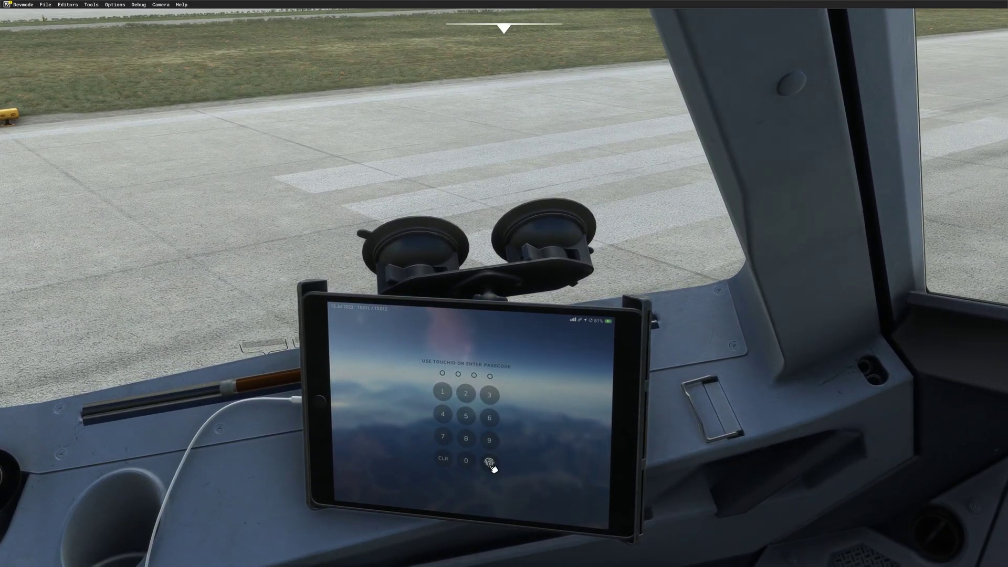
# Step: Unlock the EFB, place chocks and cones from the Fenix Ground Services page, and face forward
pyautogui.click(490, 463)
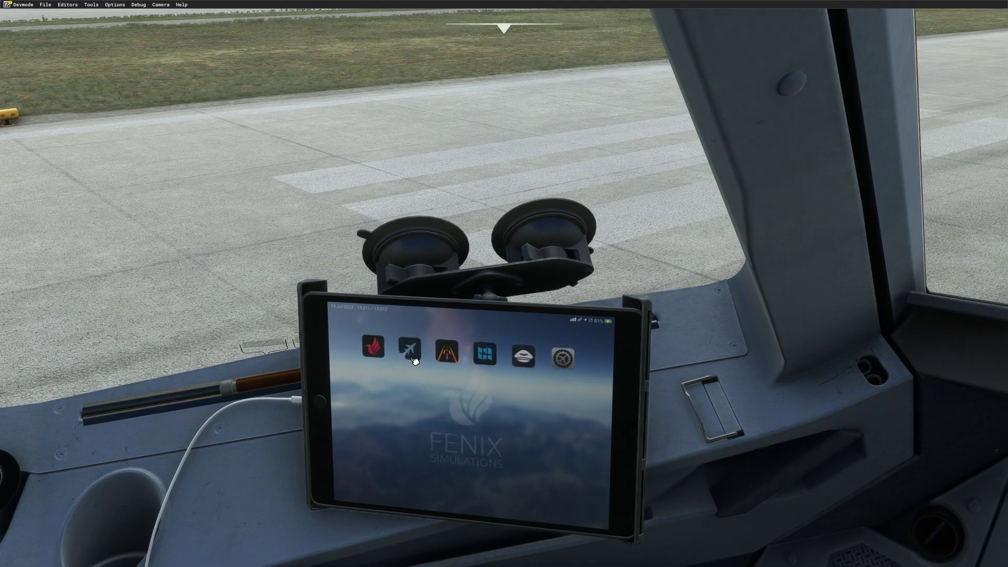
pyautogui.click(373, 347)
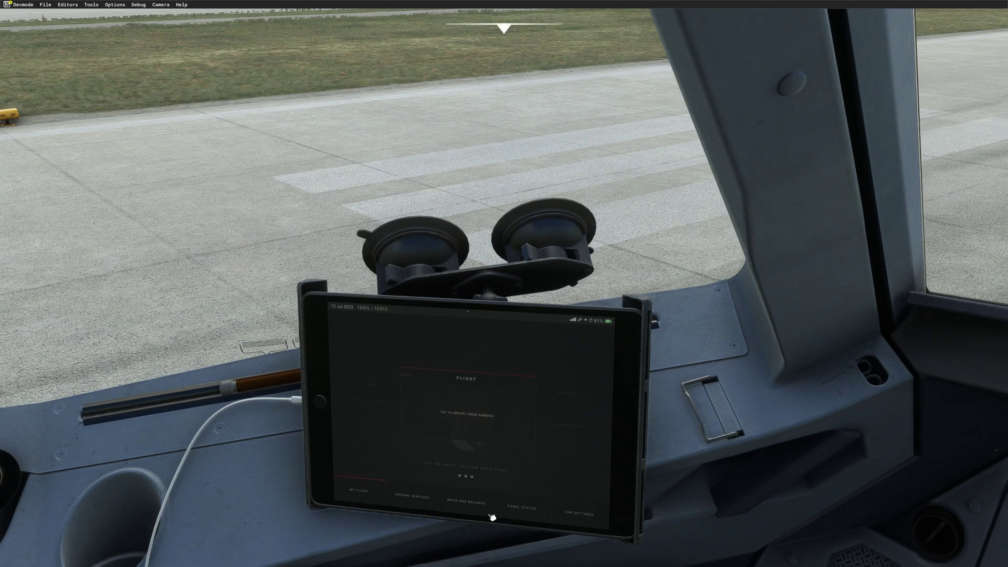
pyautogui.click(417, 505)
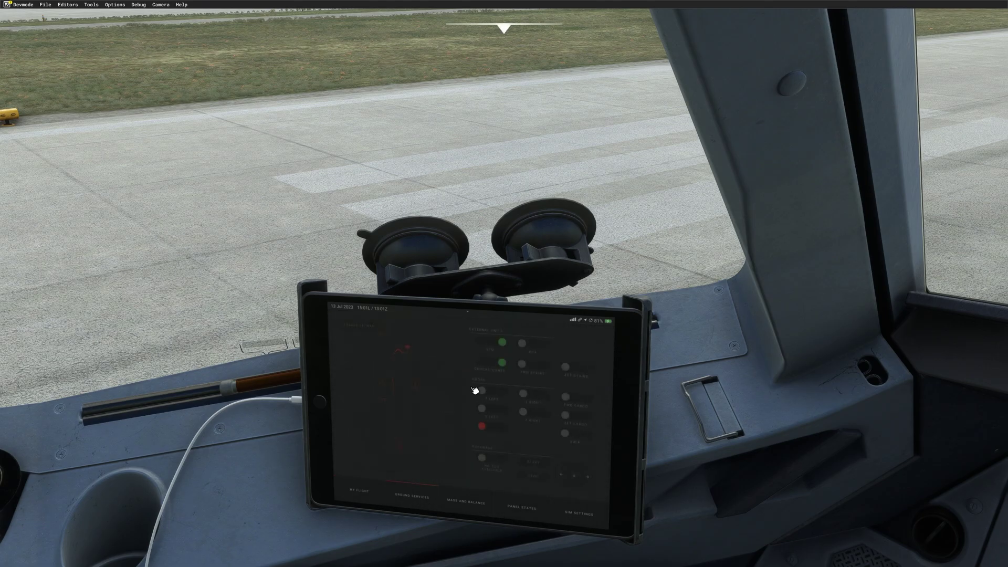
pyautogui.click(505, 362)
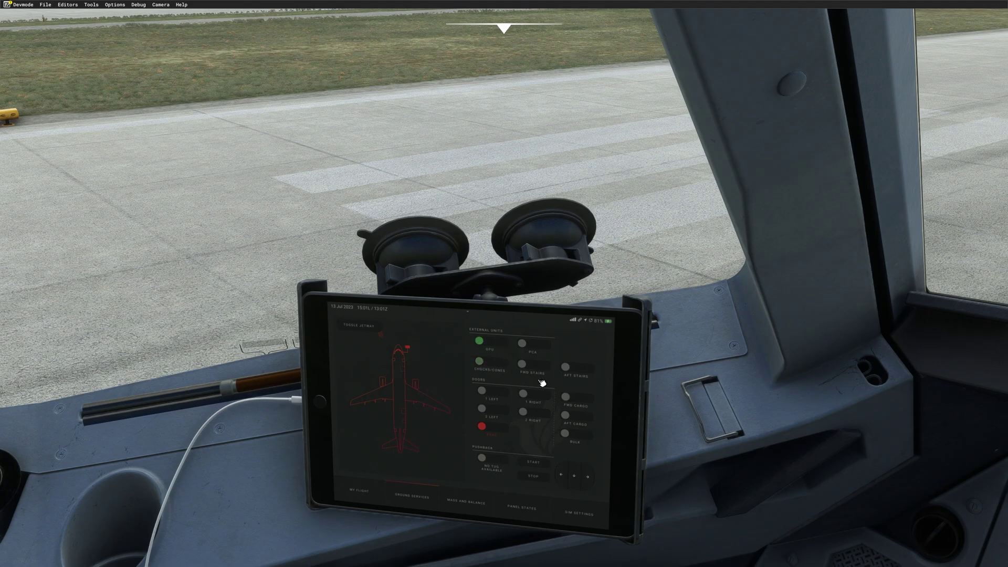
pyautogui.hotkey('ctrl', 'space')
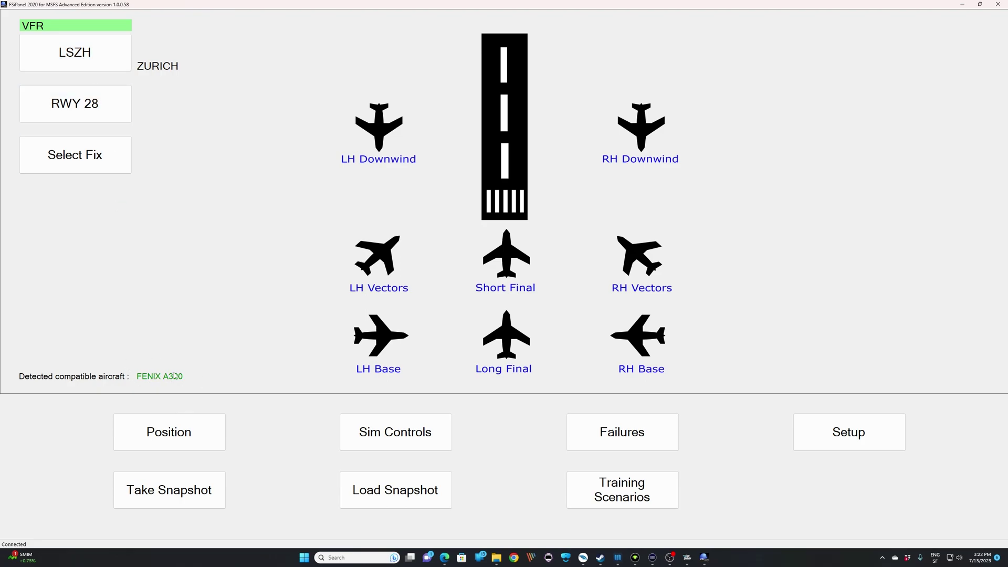
# Step: Load the LSZH-LSGG panel state from the saved snapshots and switch to the simulator
pyautogui.click(381, 484)
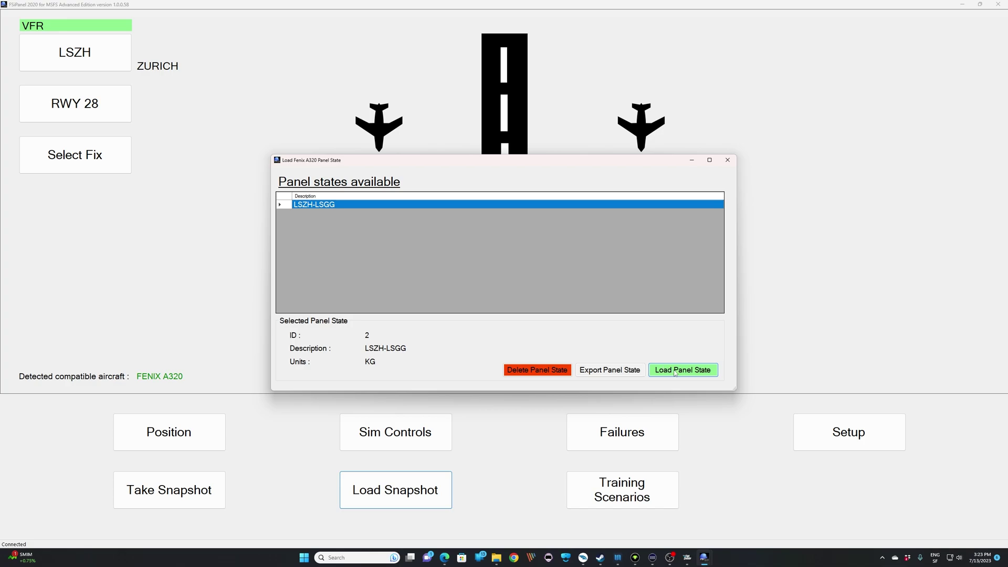
pyautogui.click(675, 370)
pyautogui.click(687, 557)
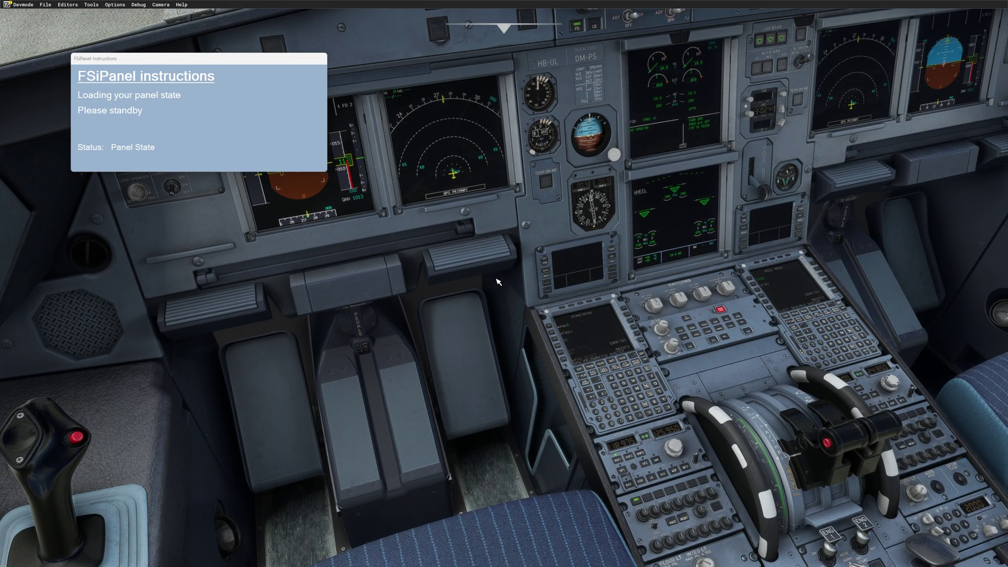
# Step: Zoom the cockpit camera in while the LSZH-LSGG panel state finishes loading
pyautogui.scroll(3, 492, 435)
pyautogui.scroll(5, 496, 446)
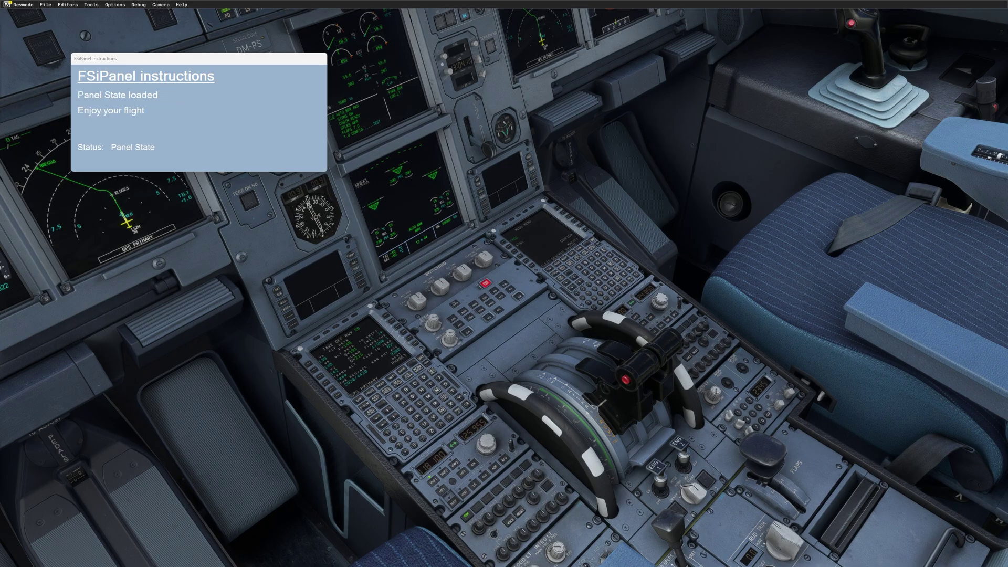
# Step: Clear the notice and cycle views between pedestal and forward runway to check the restored cockpit
pyautogui.press('a')
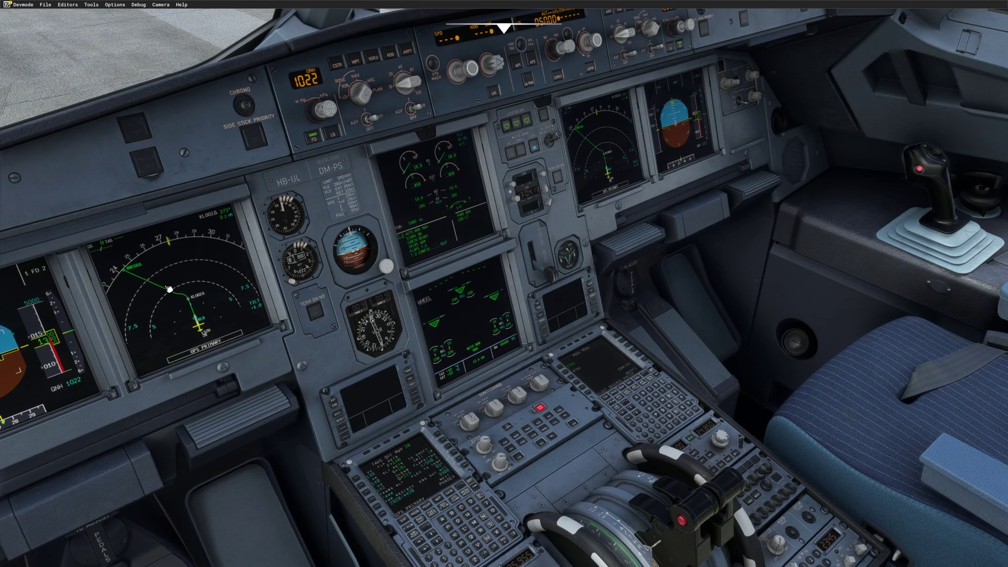
pyautogui.press('a')
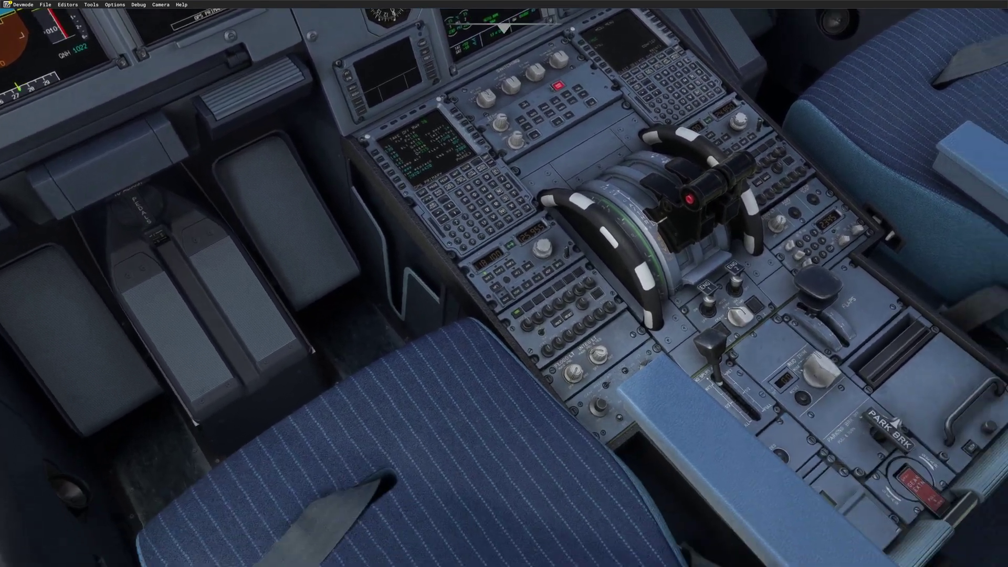
pyautogui.press('a')
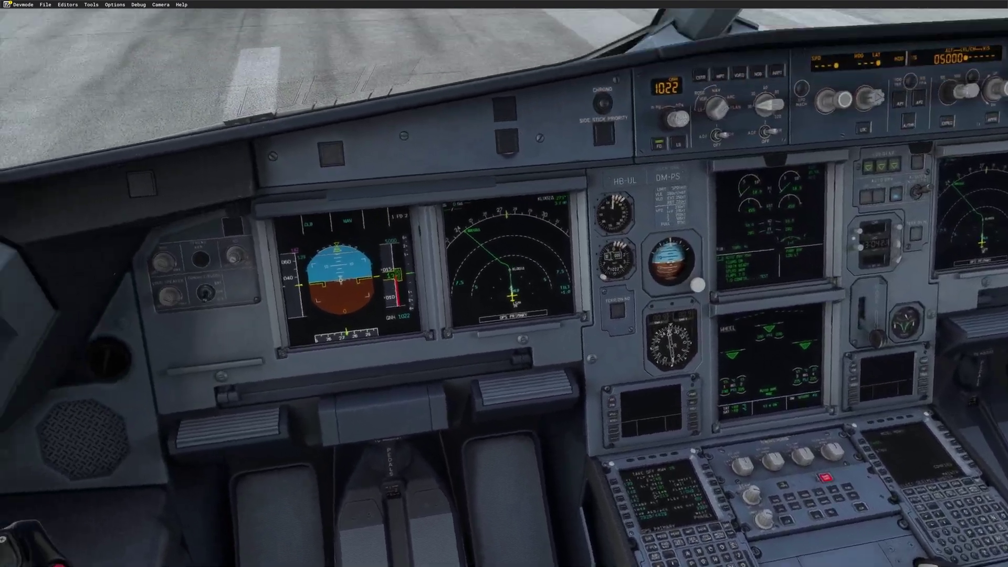
pyautogui.press('a')
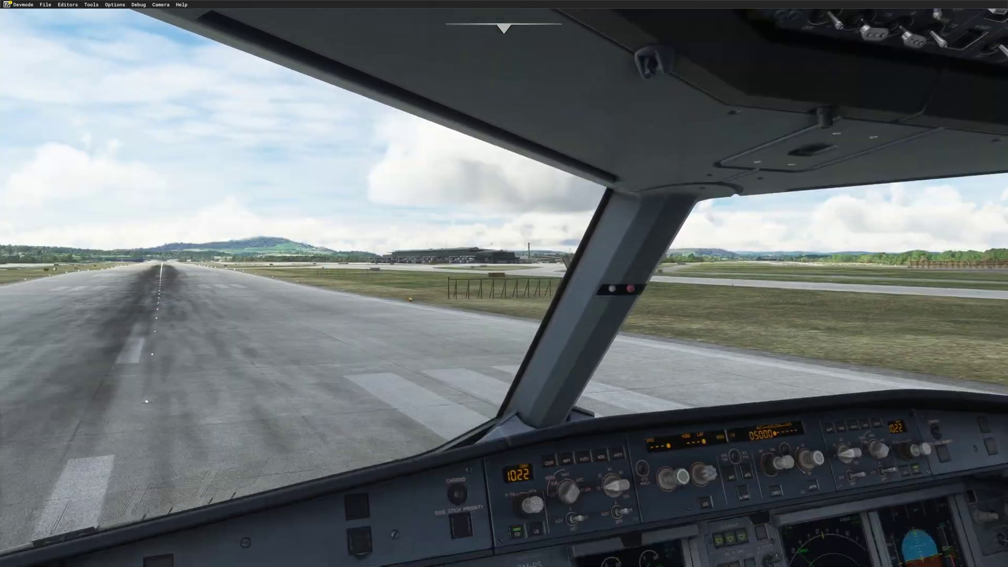
pyautogui.press('a')
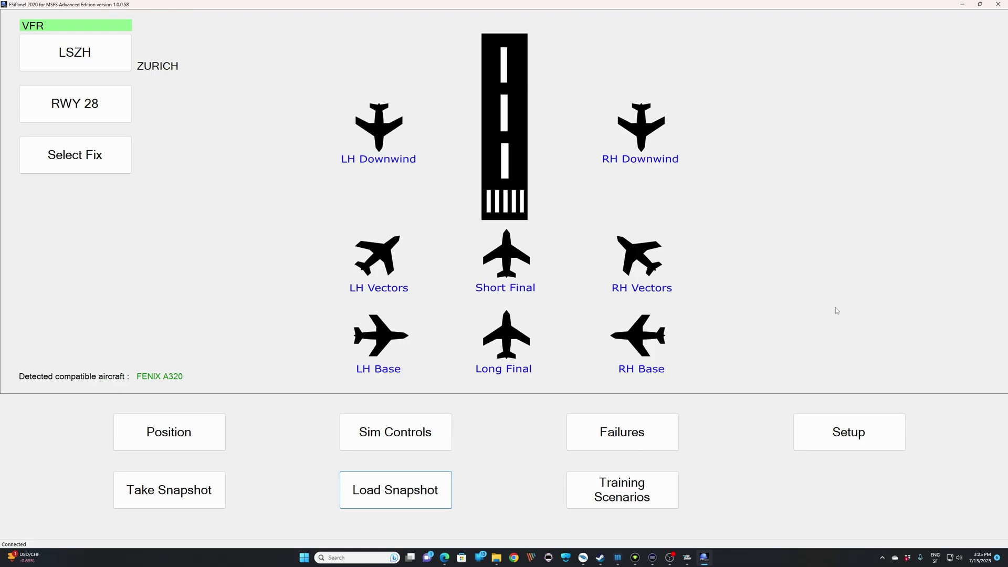
# Step: Set the Fenix A320 MCDU typing speed to fastest in FSiPanel's Setup
pyautogui.click(837, 426)
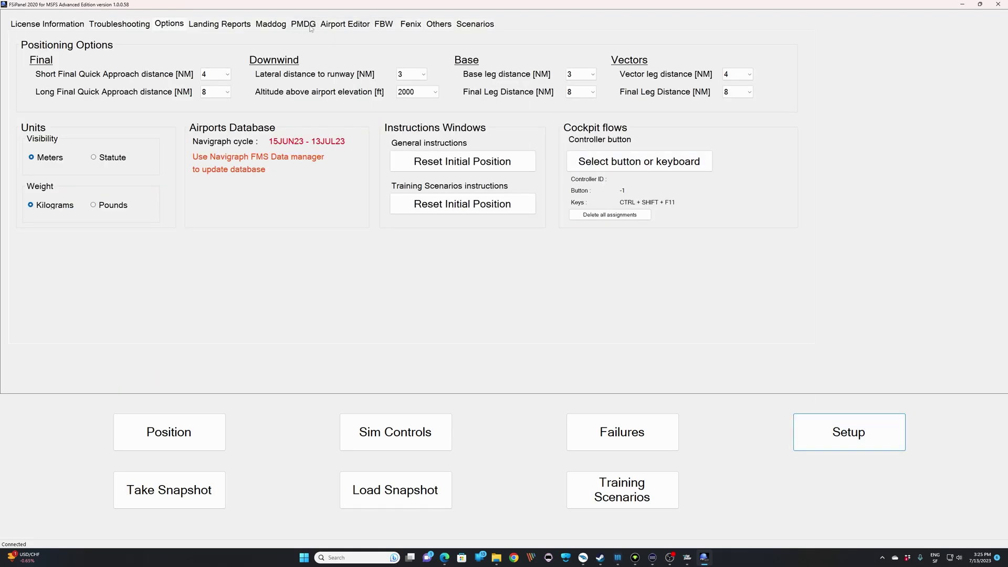
pyautogui.click(405, 24)
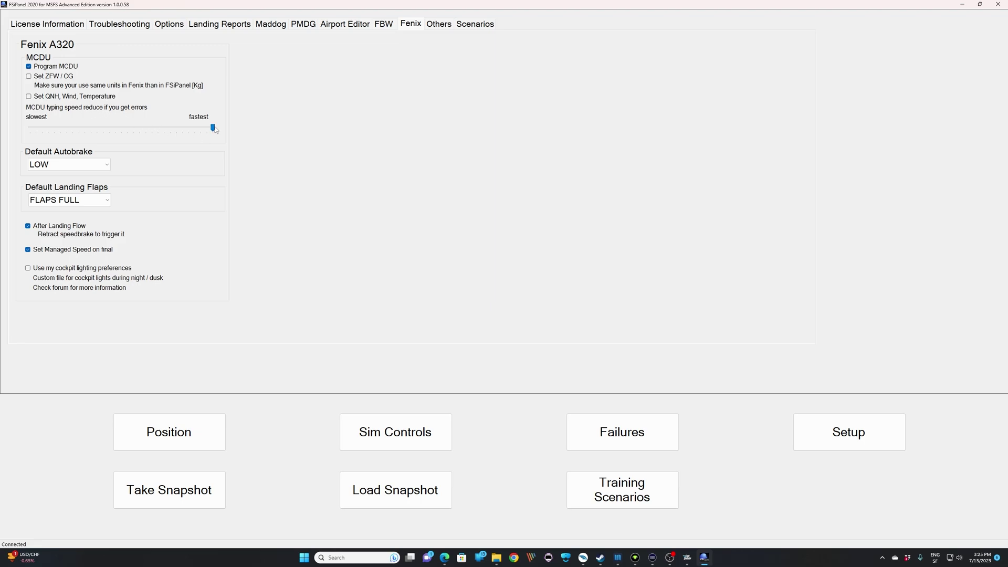
pyautogui.moveTo(212, 128); pyautogui.dragTo(23, 130)
pyautogui.click(33, 130)
pyautogui.click(199, 129)
# Step: Return to the LSZH RWY 28 position page and switch back to the simulator cockpit
pyautogui.click(187, 439)
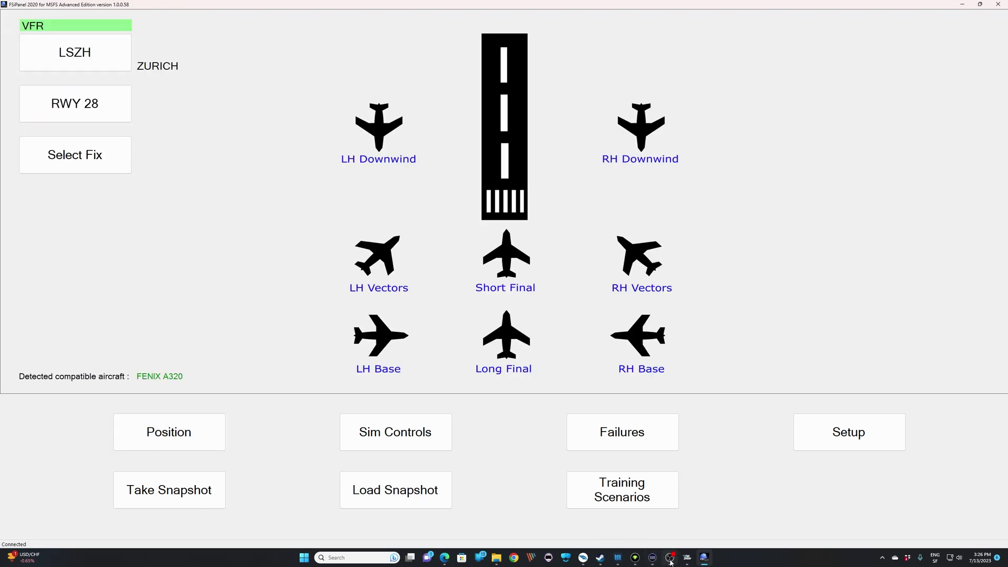
pyautogui.click(691, 561)
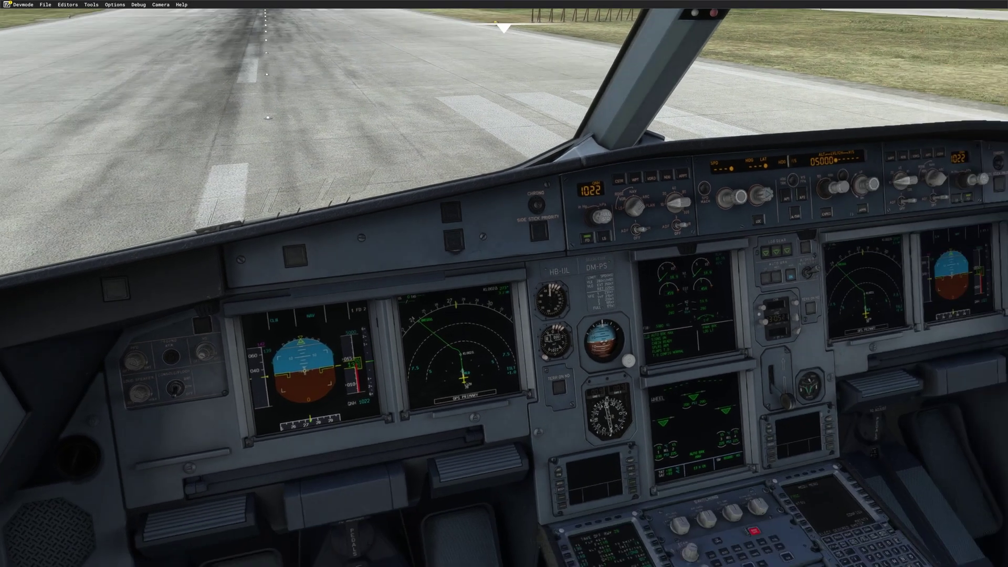